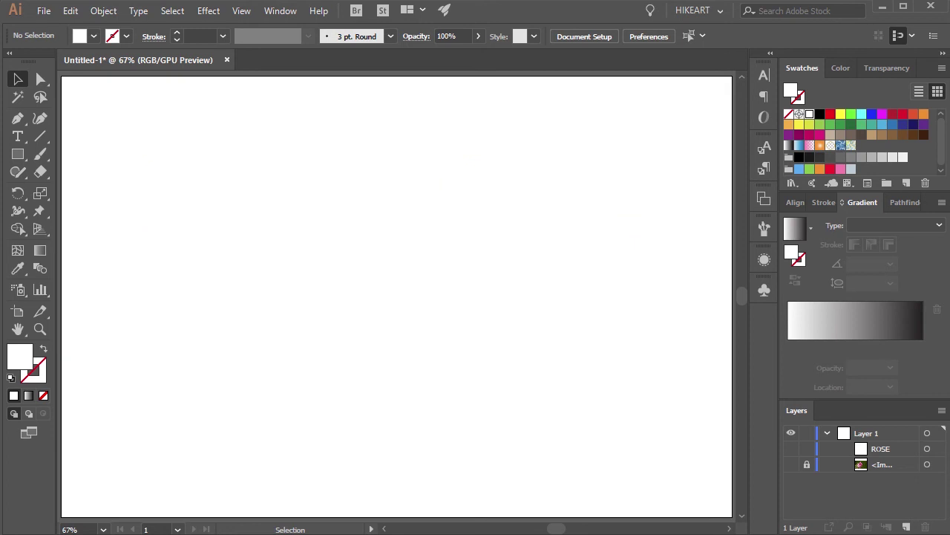
# Place ROSE.jpg so that it covers the whole artboard, and lock the image in the layer stack.
pyautogui.click(43, 11)
pyautogui.click(80, 251)
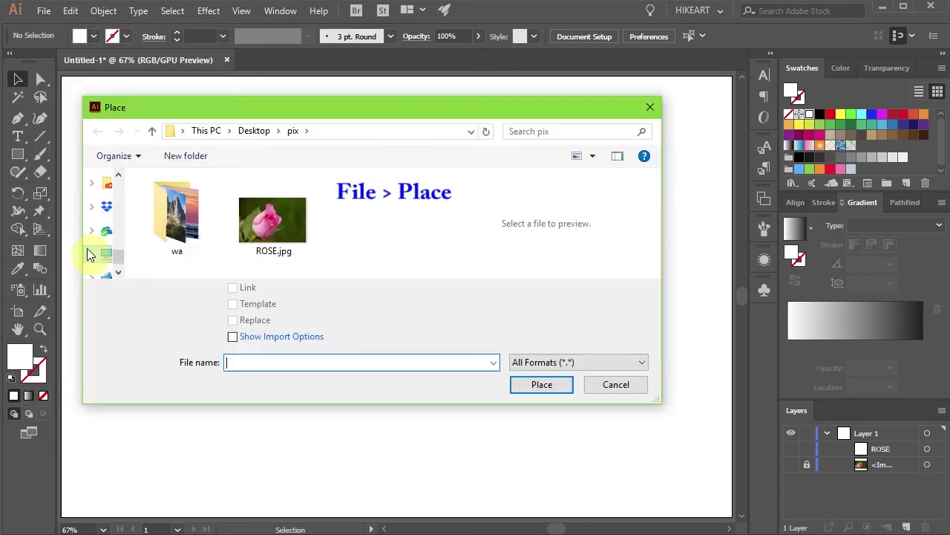
pyautogui.click(259, 238)
pyautogui.click(548, 386)
pyautogui.moveTo(62, 77); pyautogui.dragTo(732, 517)
pyautogui.click(806, 465)
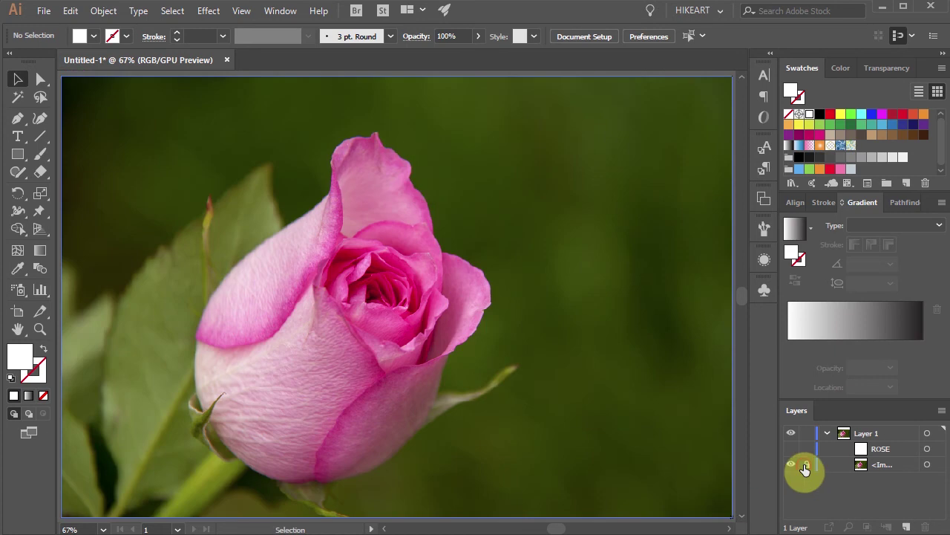
# Add the white text ROSE in Myriad Pro Bold at 474.74 pt across the upper part of the photo.
pyautogui.click(18, 137)
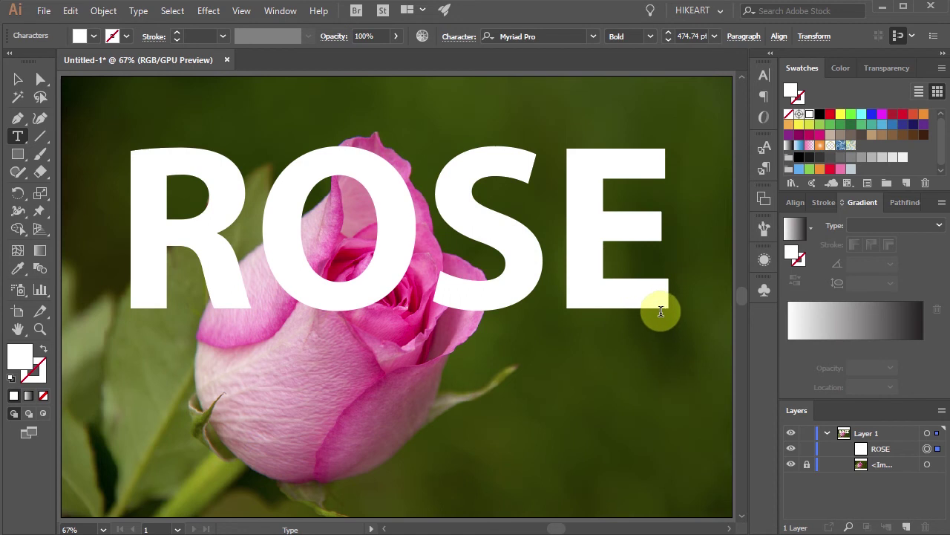
pyautogui.click(18, 78)
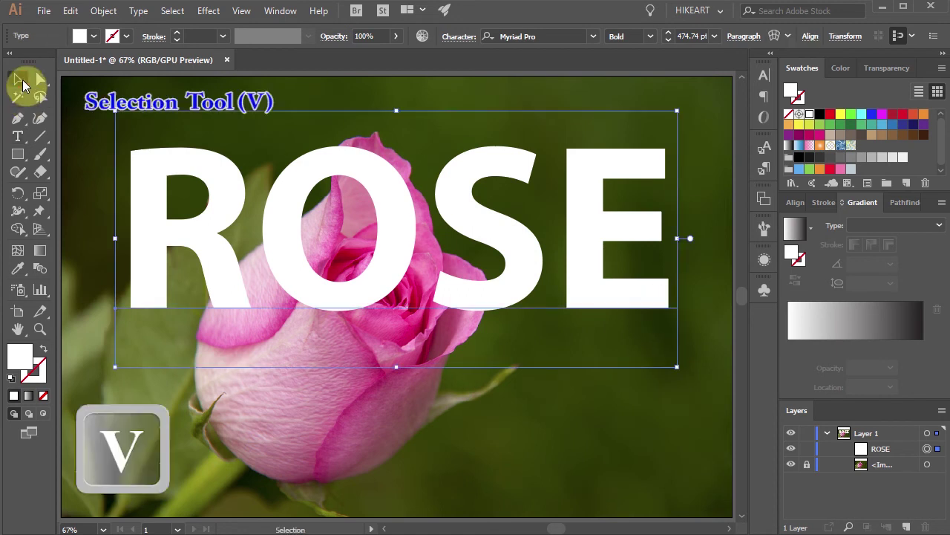
# Convert the ROSE text to outlines and ungroup it into separate letters.
pyautogui.rightClick(285, 207)
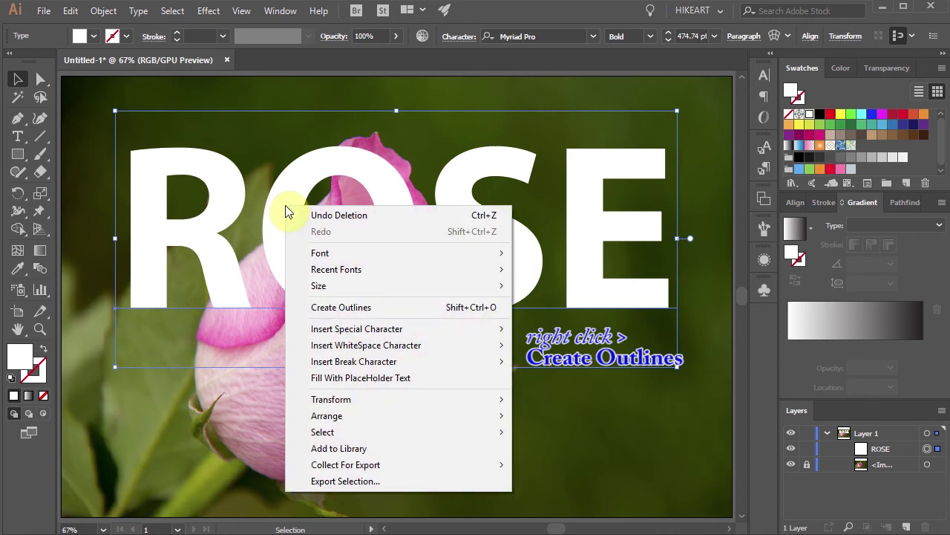
pyautogui.click(388, 308)
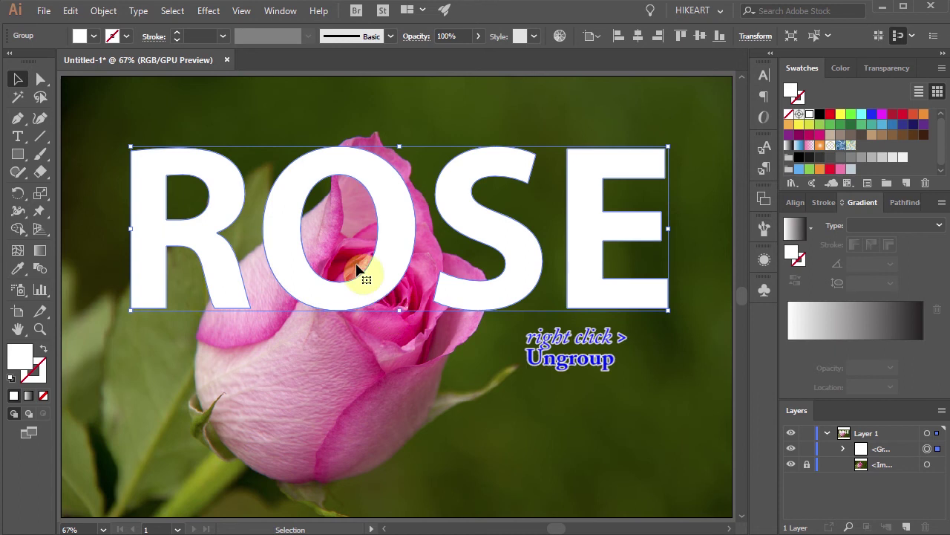
pyautogui.rightClick(291, 179)
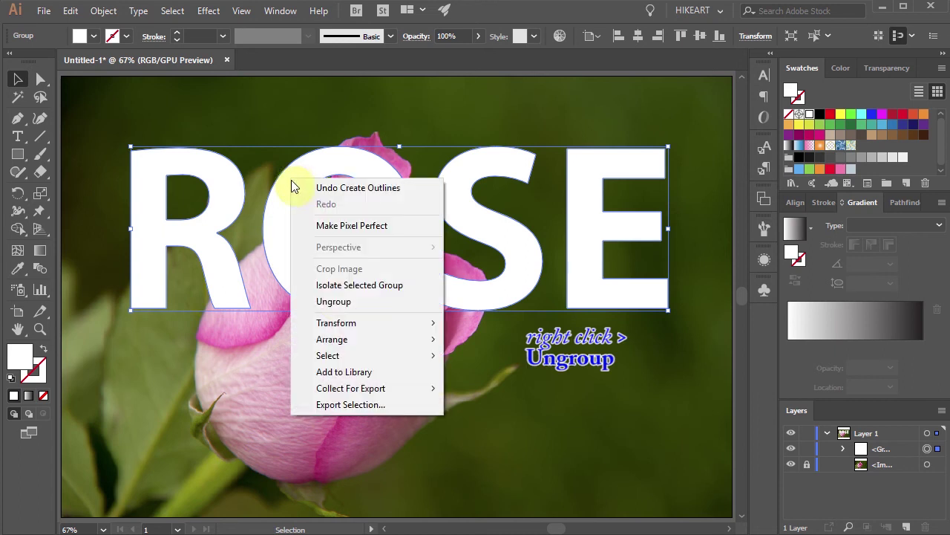
pyautogui.click(356, 302)
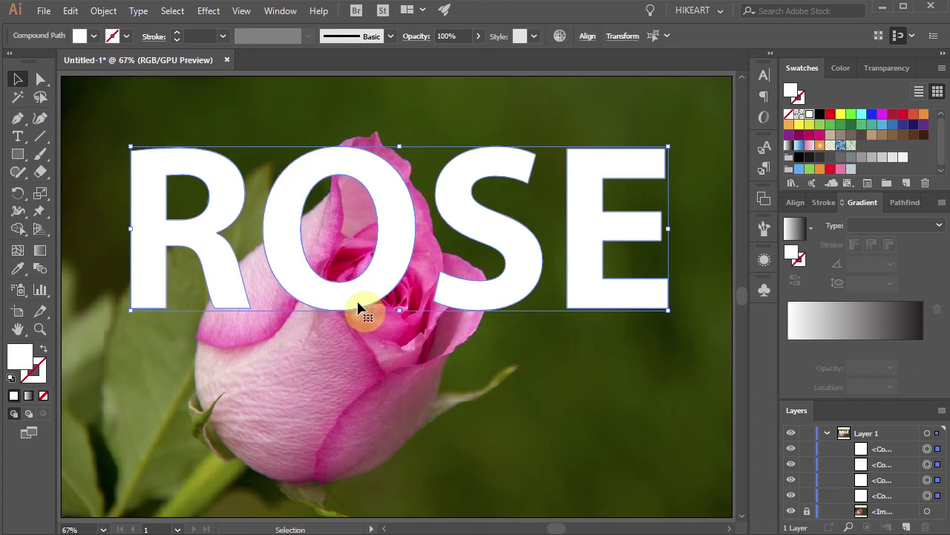
pyautogui.click(346, 335)
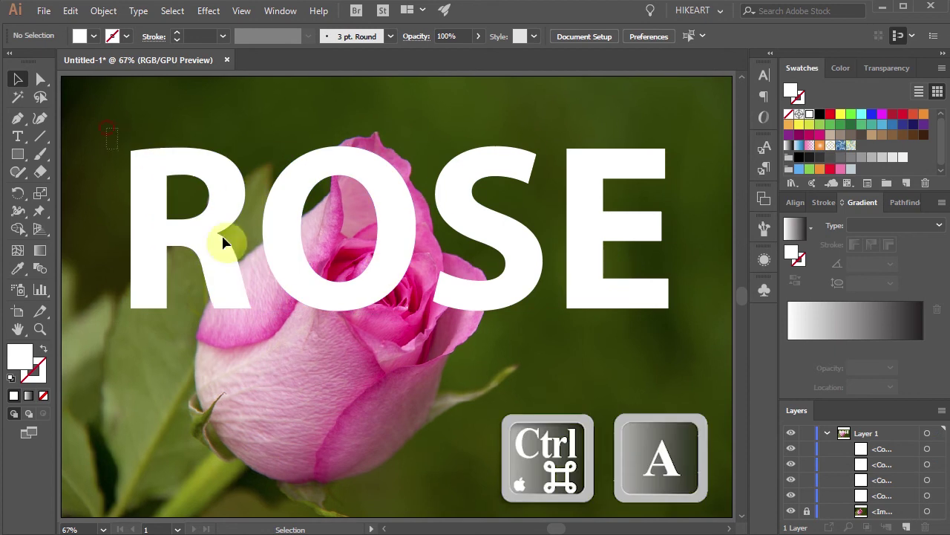
# Lower the opacity of all four ROSE letters to 34%.
pyautogui.hotkey('ctrl', 'a')
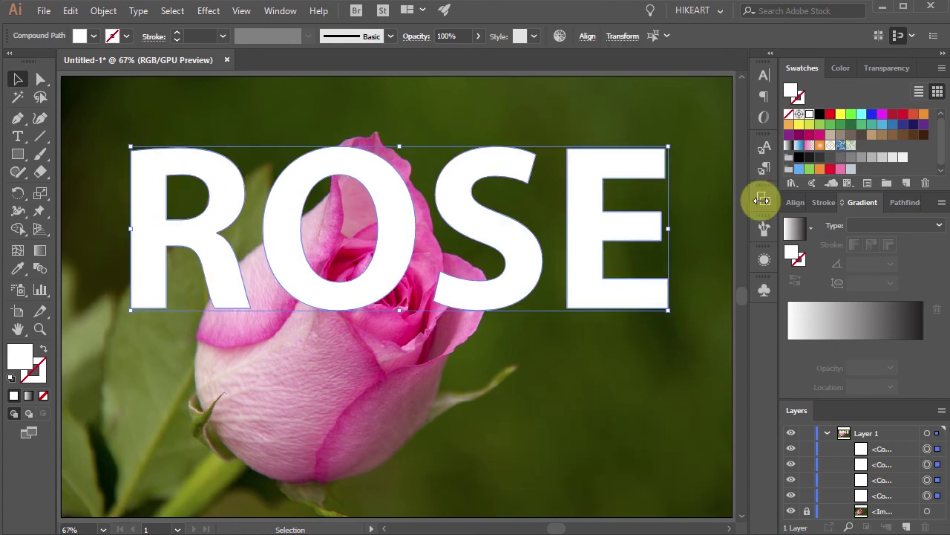
pyautogui.click(890, 68)
pyautogui.click(929, 90)
pyautogui.moveTo(928, 110); pyautogui.dragTo(905, 113)
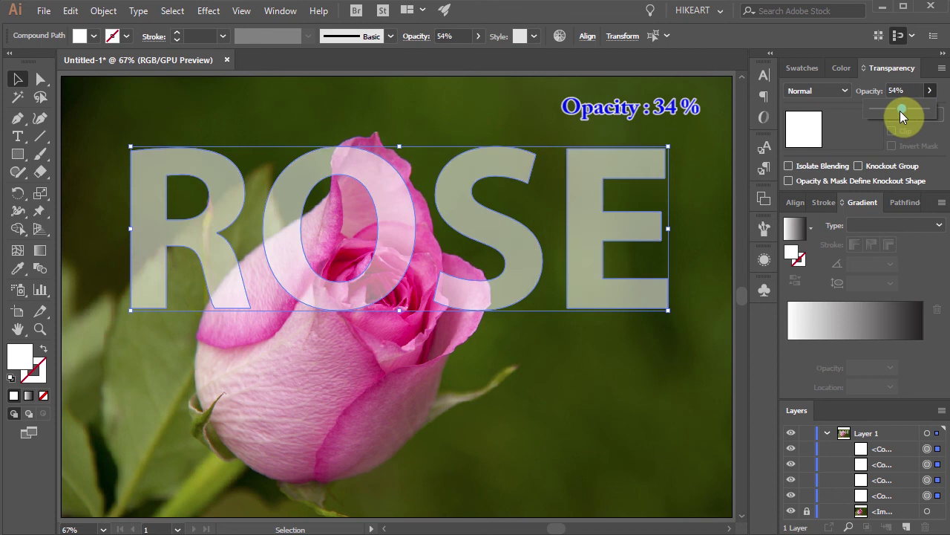
pyautogui.moveTo(895, 111); pyautogui.dragTo(888, 114)
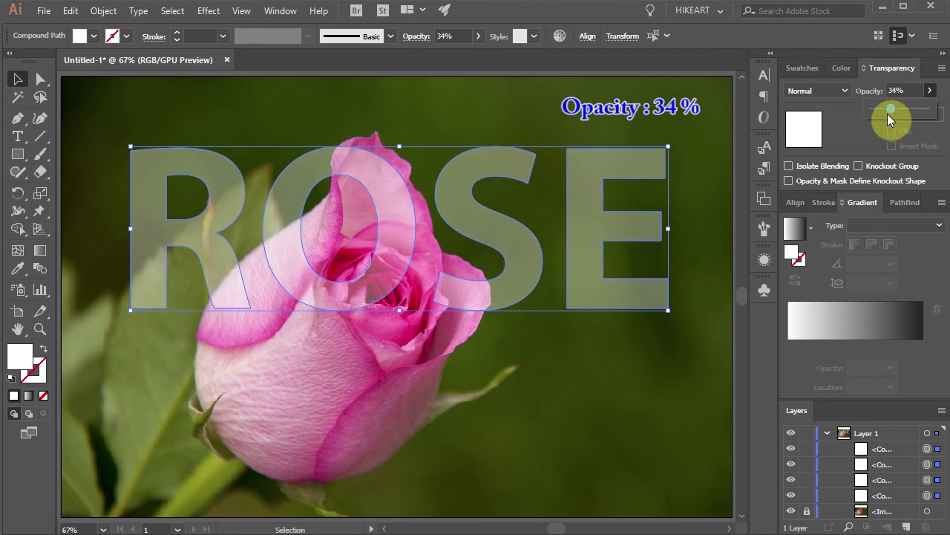
pyautogui.click(520, 377)
# Prepare the Pen tool at the R's leg with no fill and a cyan 22FFFF stroke.
pyautogui.press('z')
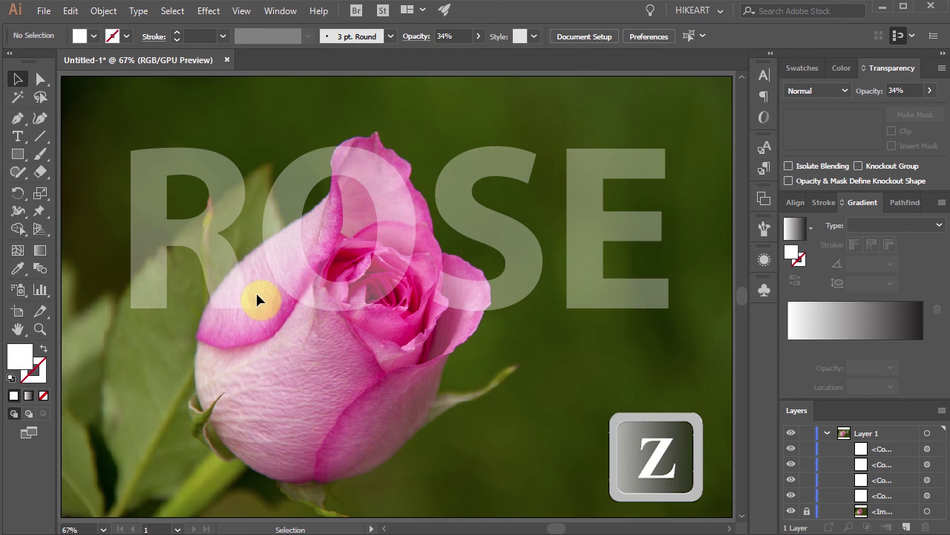
pyautogui.press('z')
pyautogui.moveTo(203, 241); pyautogui.dragTo(280, 326)
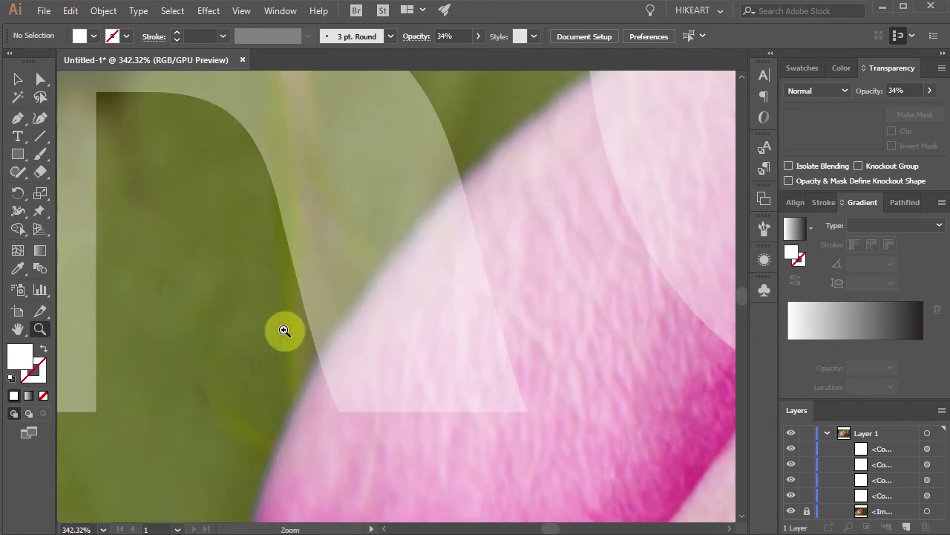
pyautogui.press('p')
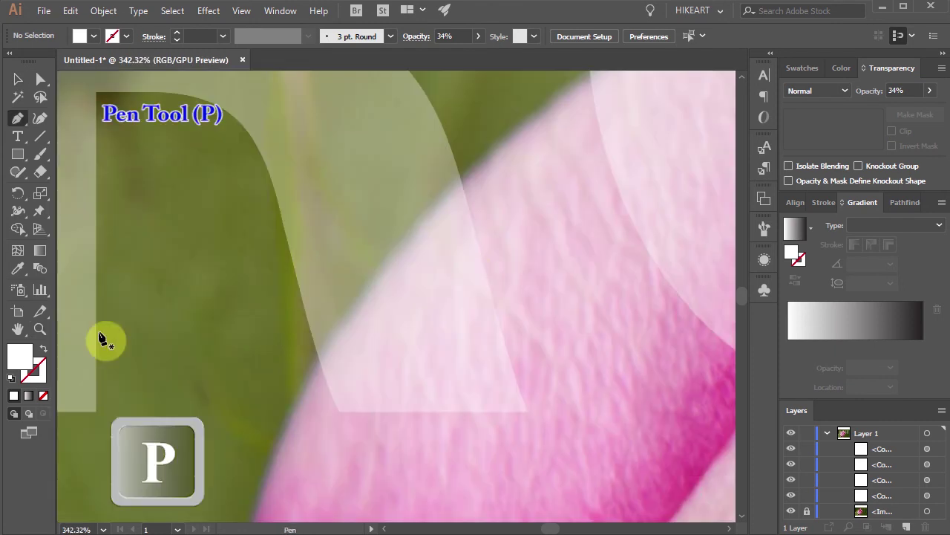
pyautogui.click(43, 349)
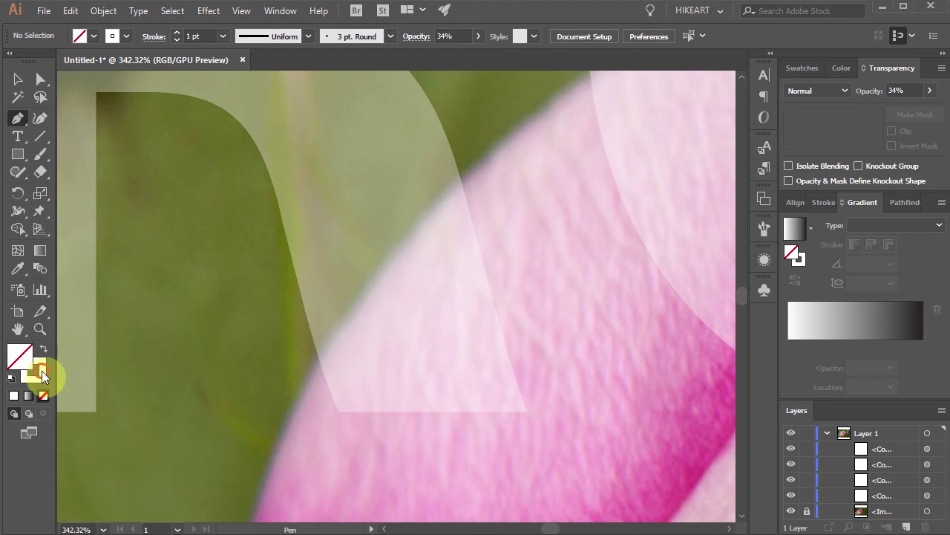
pyautogui.click(41, 370)
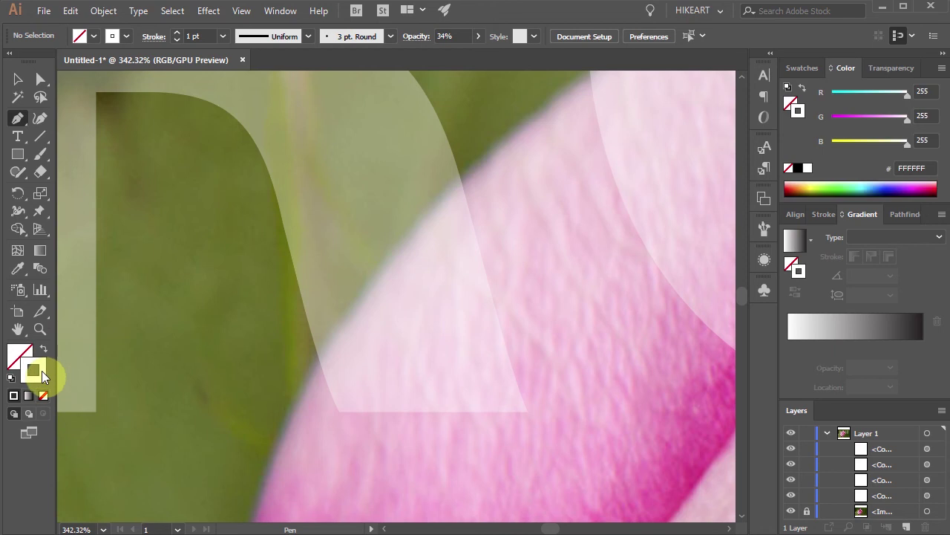
pyautogui.click(842, 91)
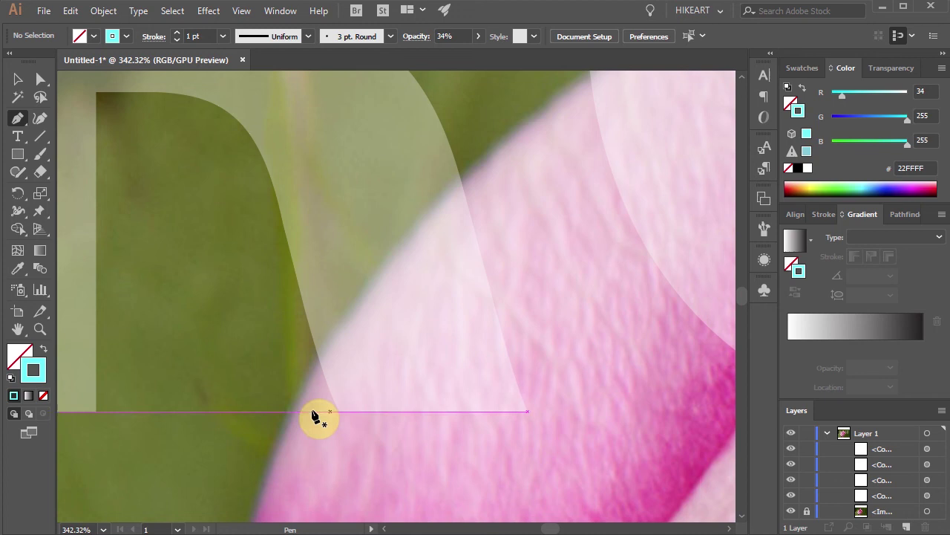
# Draw a closed path along the petal edge enclosing the overlapping part of the R's leg, and fill it with the cyan.
pyautogui.click(299, 399)
pyautogui.moveTo(405, 252); pyautogui.dragTo(413, 234)
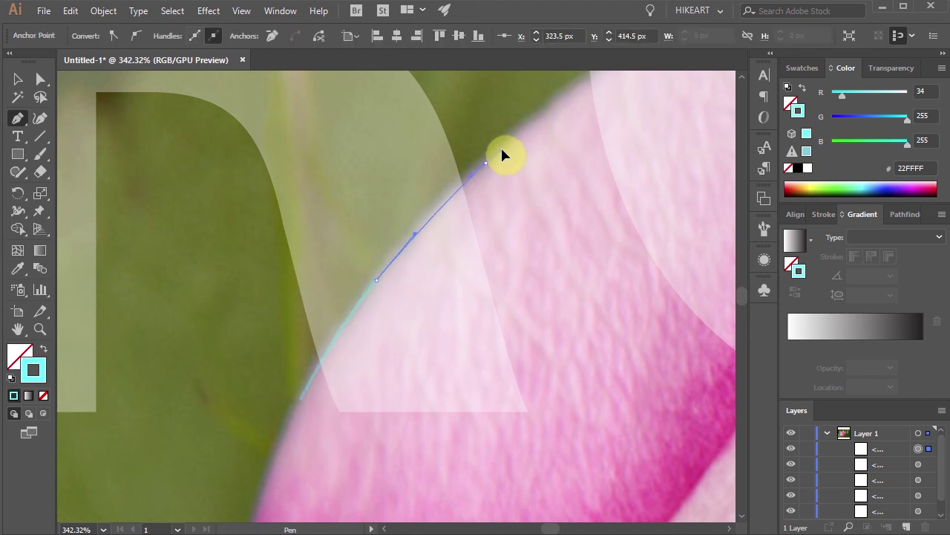
pyautogui.click(582, 452)
pyautogui.click(321, 453)
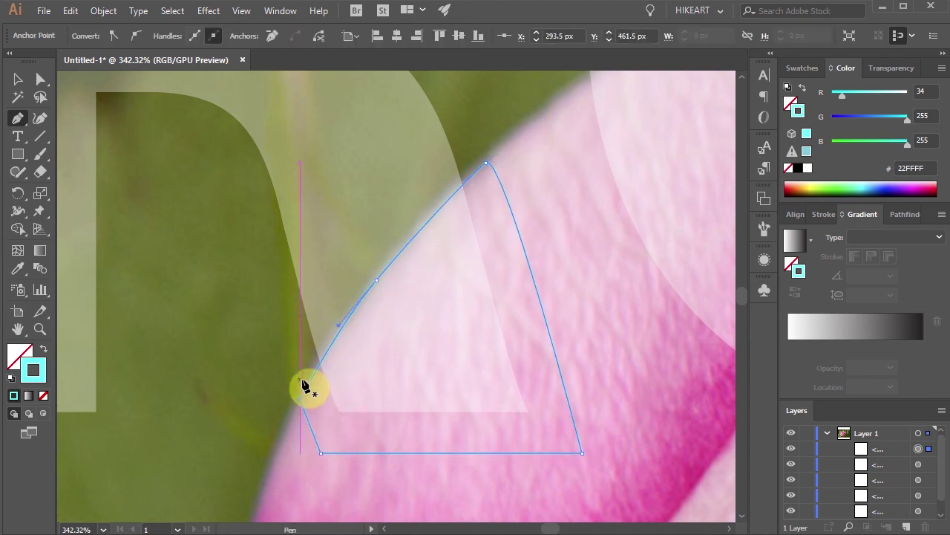
pyautogui.click(302, 394)
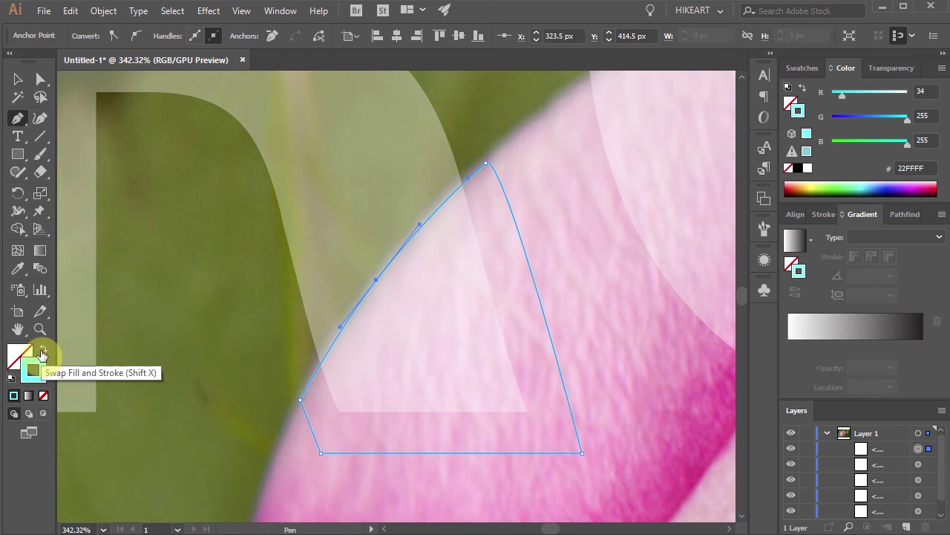
pyautogui.click(43, 350)
# Select the cyan shape together with the letter R and remove their overlap and the leftover shape with the Shape Builder tool.
pyautogui.press('v')
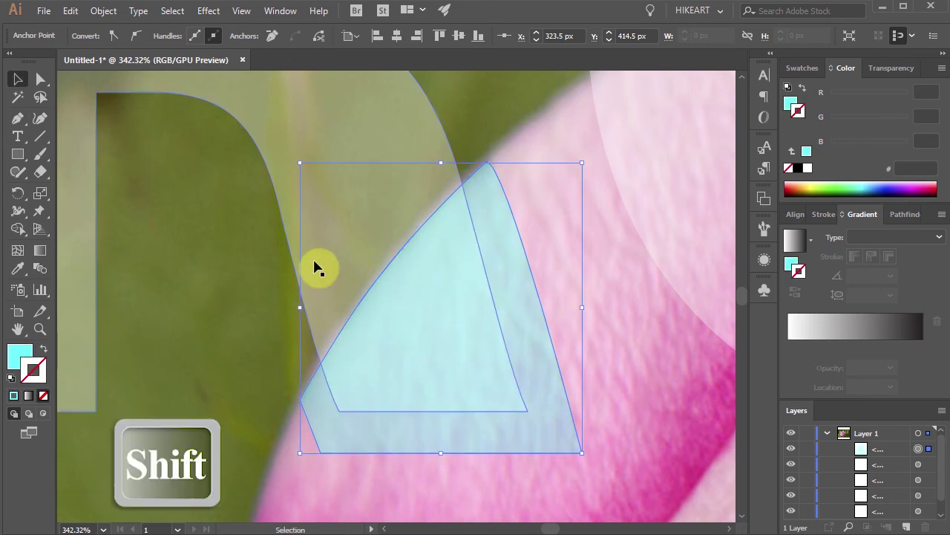
pyautogui.keyDown('shift'); pyautogui.click(280, 158); pyautogui.keyUp('shift')
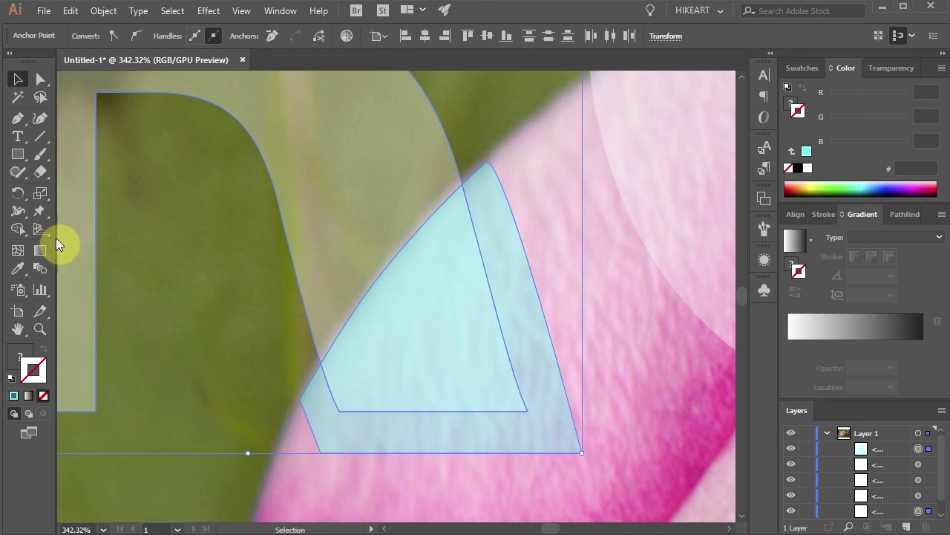
pyautogui.hotkey('shift', 'm')
pyautogui.click(17, 230)
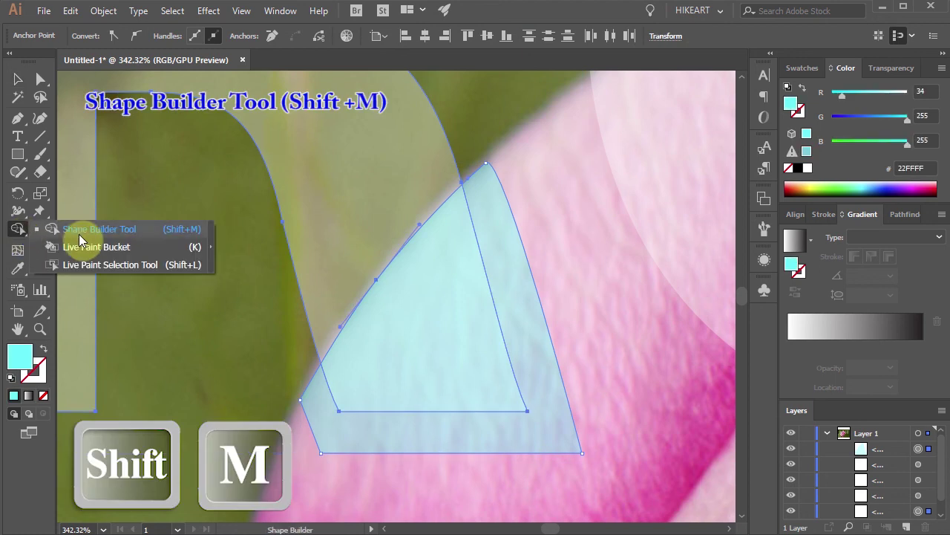
pyautogui.click(77, 233)
pyautogui.press('alt')
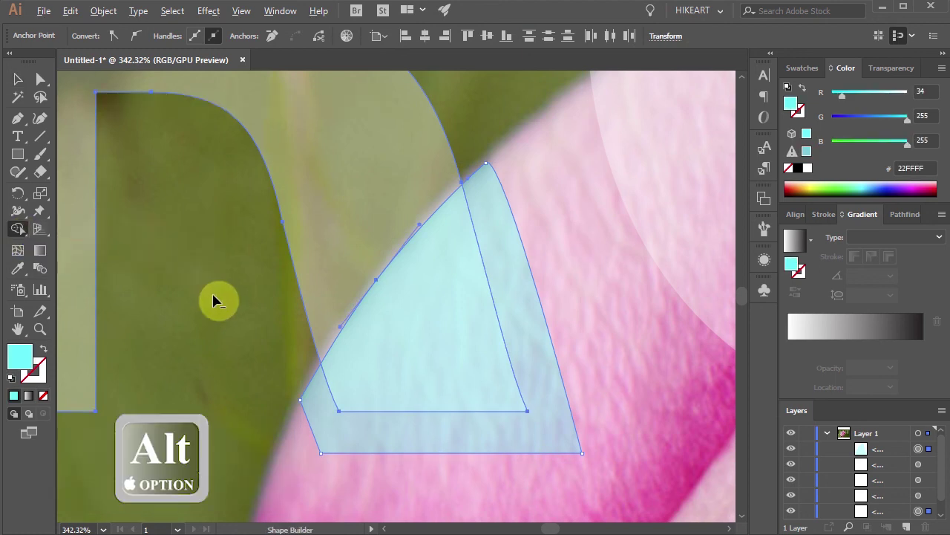
pyautogui.keyDown('alt'); pyautogui.click(325, 413); pyautogui.keyUp('alt')
pyautogui.keyDown('alt'); pyautogui.click(362, 391); pyautogui.keyUp('alt')
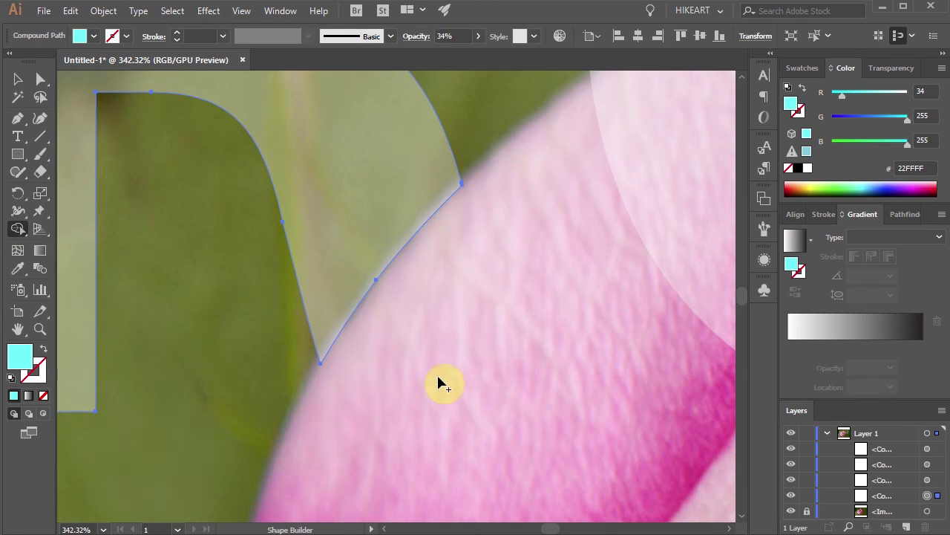
# Trace the rose's upper petal edge over the O and cut away the parts of the O and S that cover the flower.
pyautogui.click(170, 462)
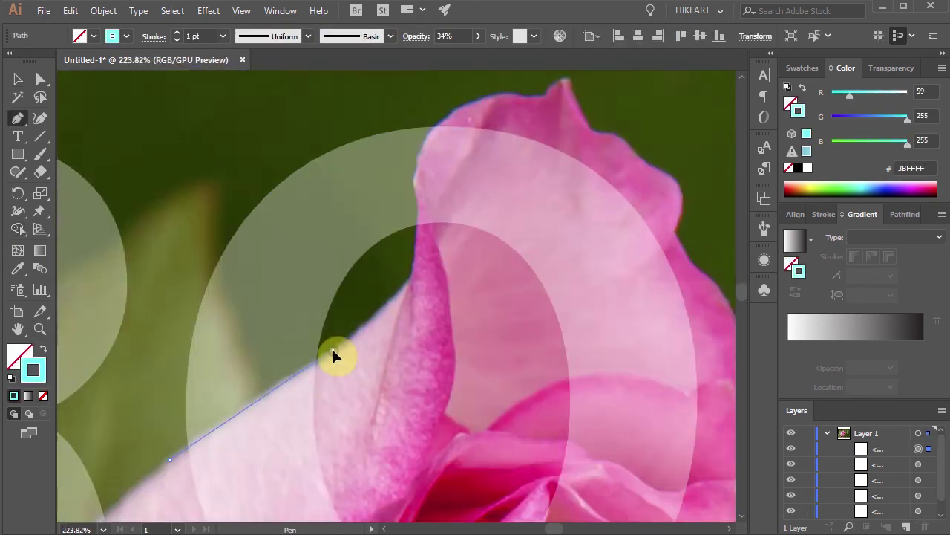
pyautogui.click(332, 349)
pyautogui.click(440, 293)
pyautogui.click(414, 225)
pyautogui.keyDown('ctrl'); pyautogui.click(426, 222); pyautogui.keyUp('ctrl')
pyautogui.keyDown('ctrl'); pyautogui.click(401, 297); pyautogui.keyUp('ctrl')
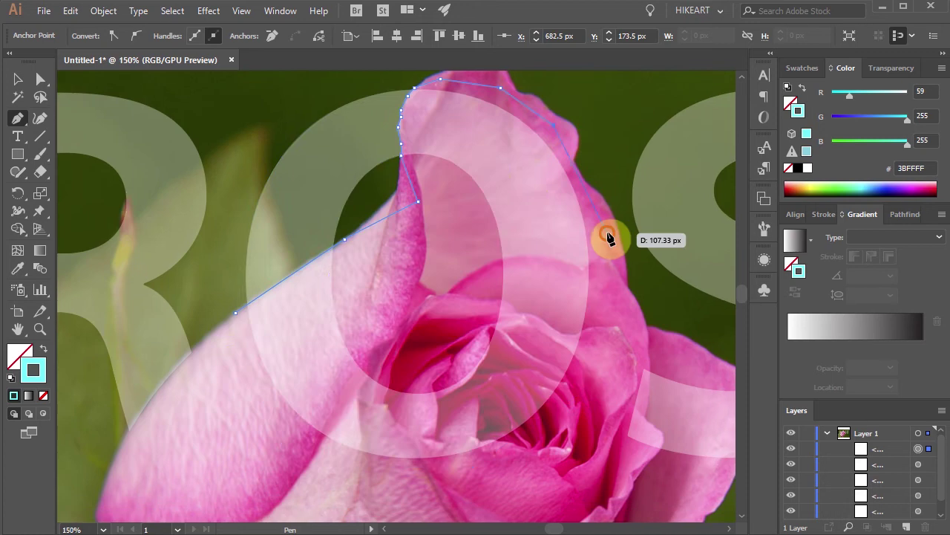
pyautogui.click(18, 229)
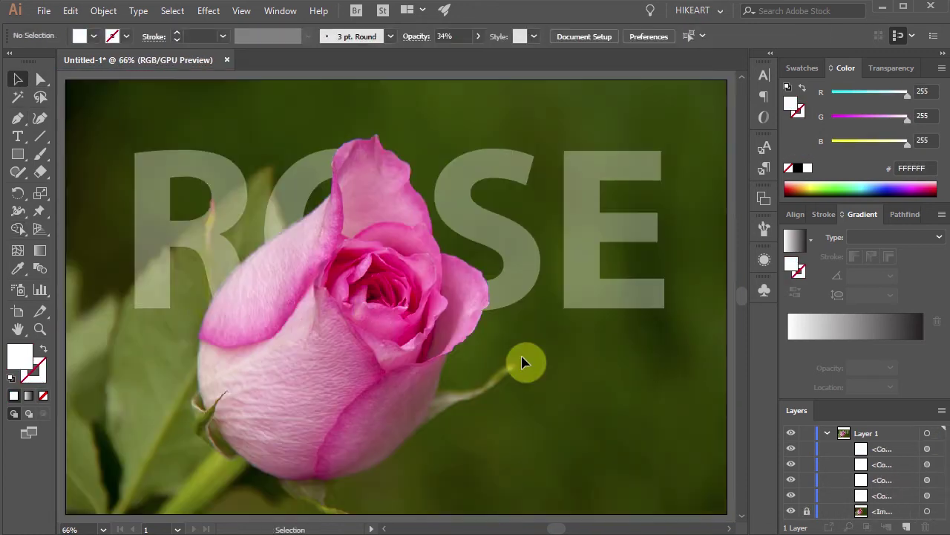
# Restore the opacity of all four letters to 100% and deselect them.
pyautogui.click(215, 240)
pyautogui.hotkey('ctrl', 'a')
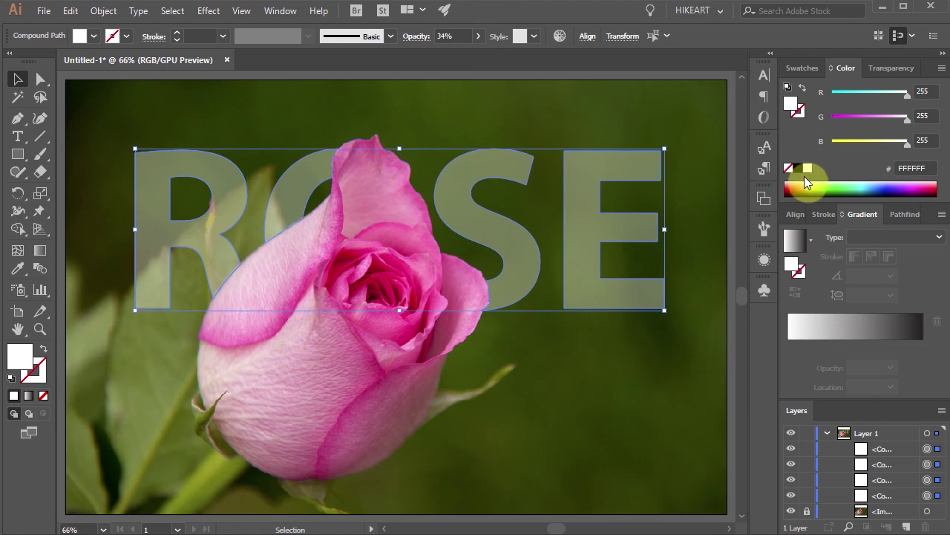
pyautogui.click(891, 67)
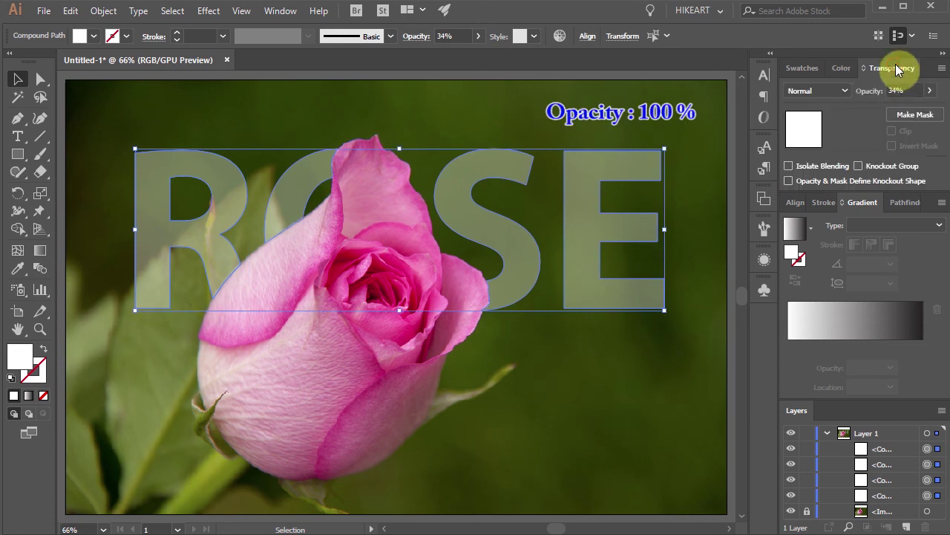
pyautogui.click(929, 90)
pyautogui.click(928, 108)
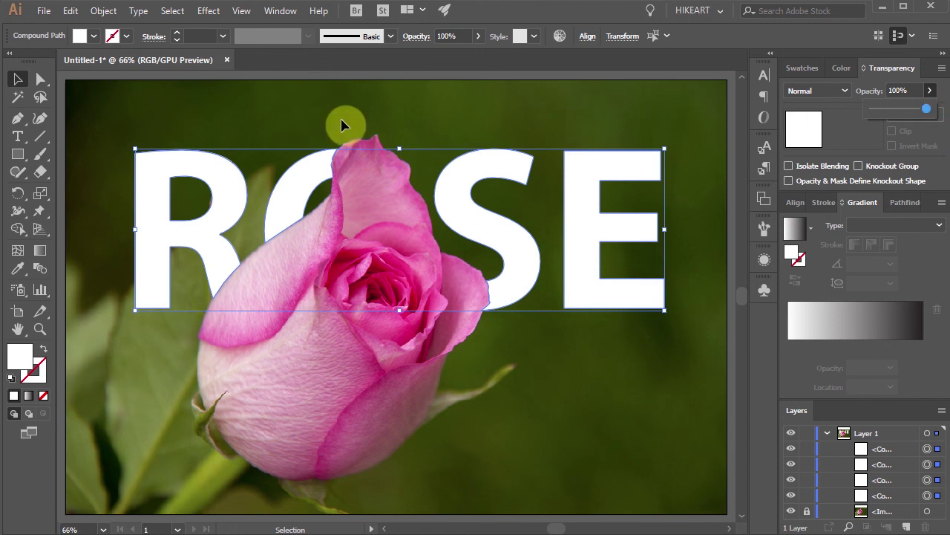
pyautogui.click(293, 119)
pyautogui.click(293, 124)
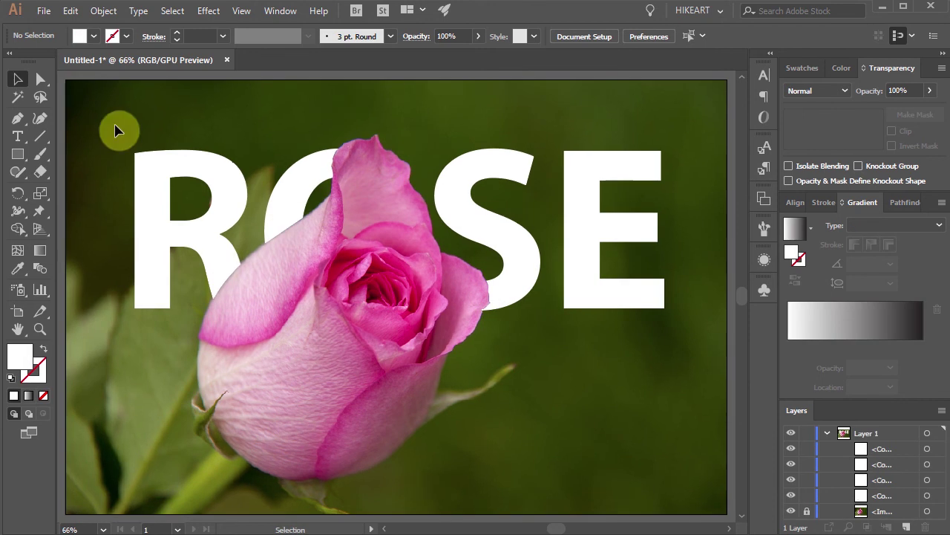
# Select the letter R.
pyautogui.moveTo(116, 127); pyautogui.dragTo(352, 346)
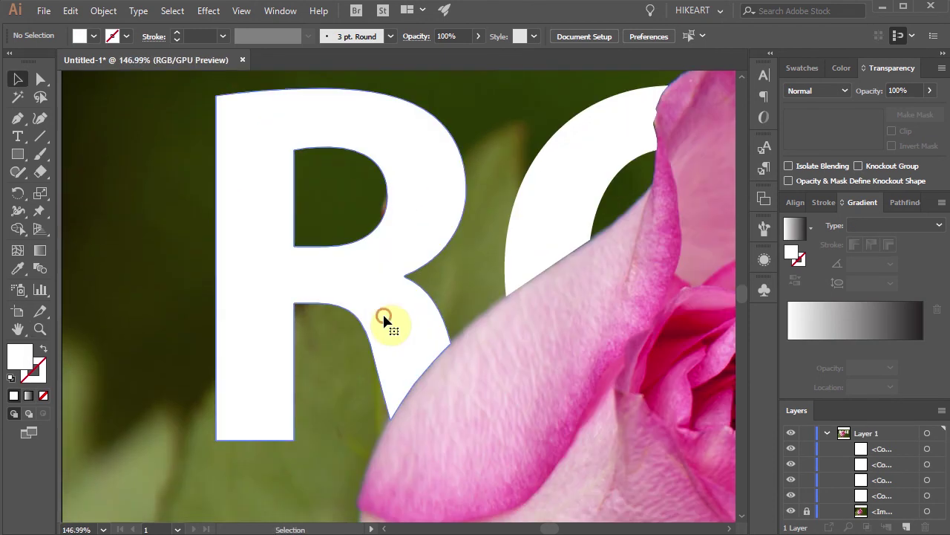
pyautogui.click(384, 318)
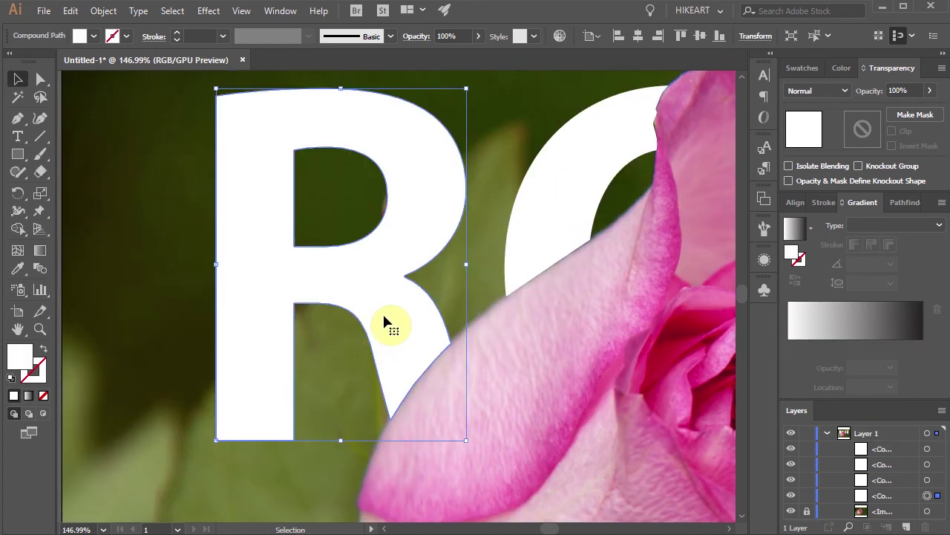
pyautogui.click(42, 173)
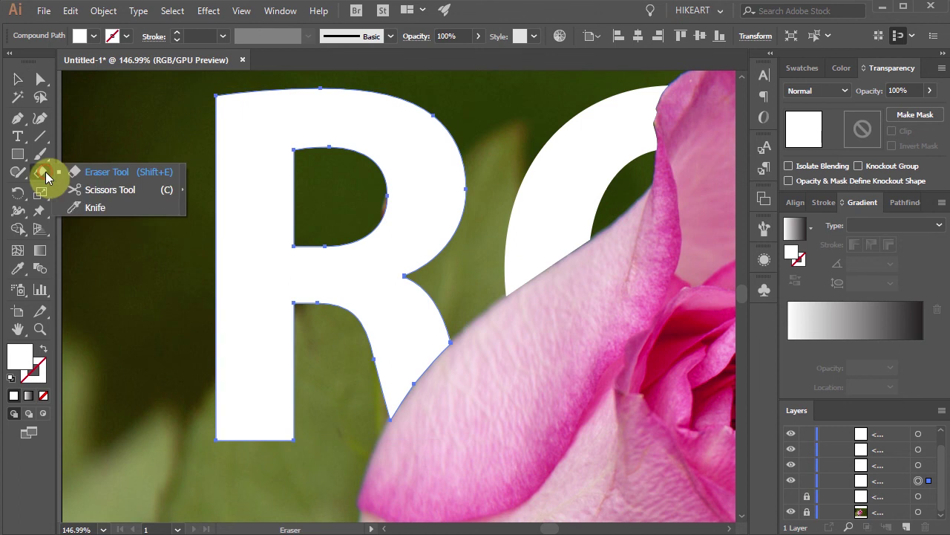
pyautogui.click(95, 207)
pyautogui.moveTo(336, 357); pyautogui.dragTo(443, 279)
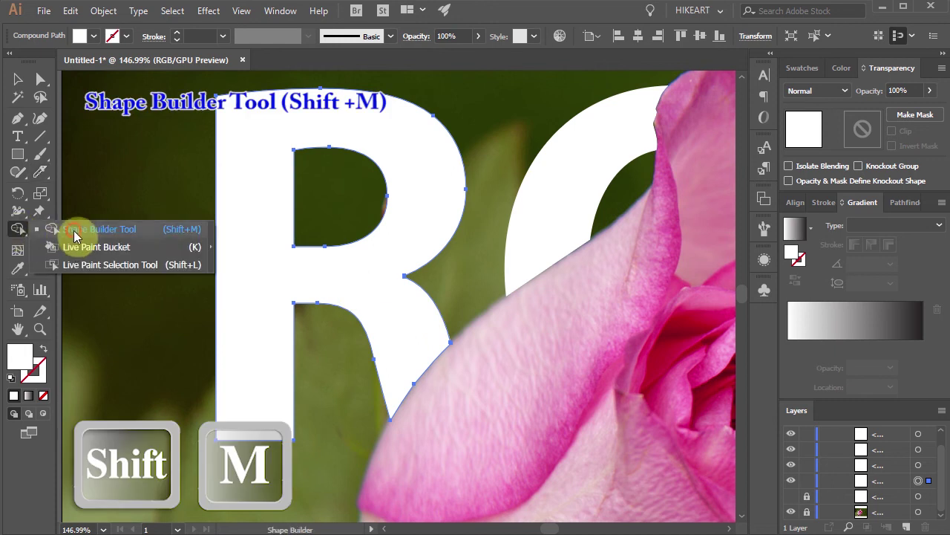
pyautogui.click(74, 231)
pyautogui.click(319, 288)
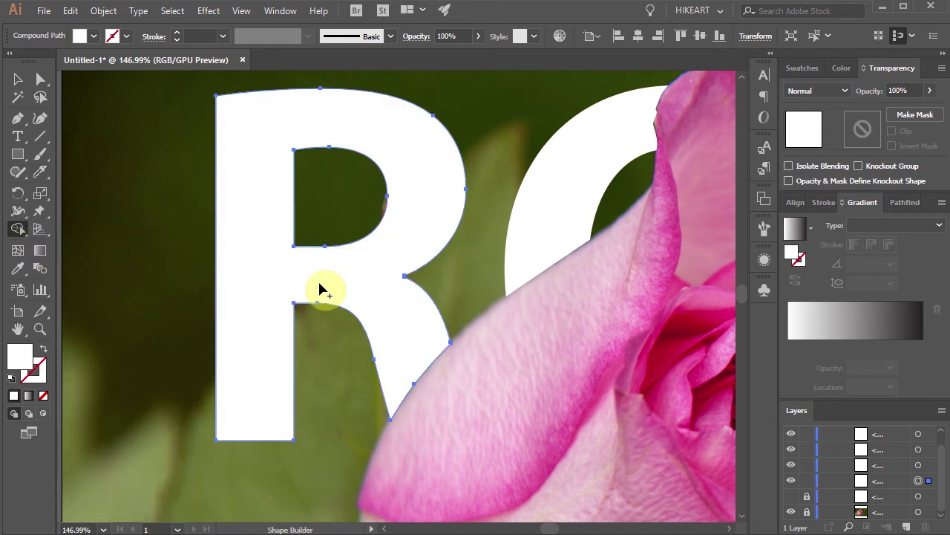
# Cut straight across the R's leg with the Knife, separating the lower piece that touches the petal.
pyautogui.click(39, 171)
pyautogui.press('alt')
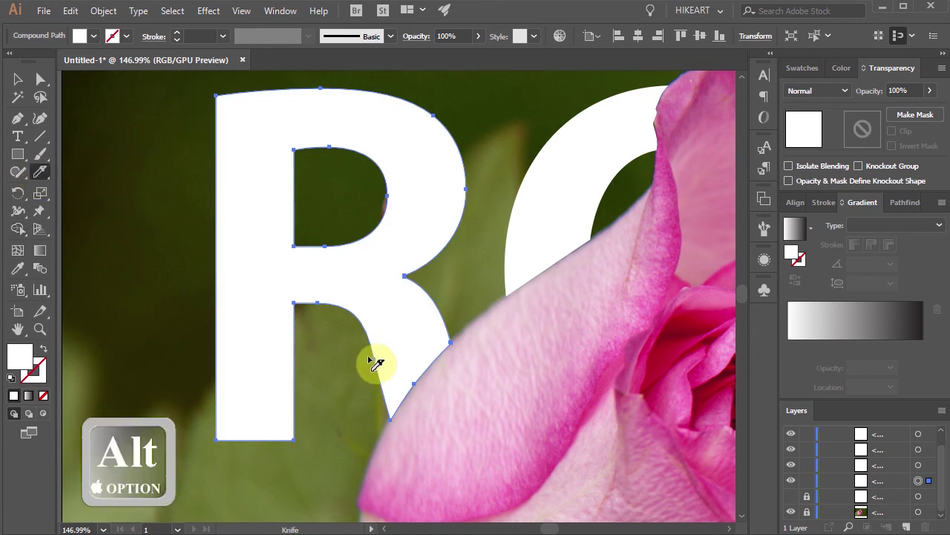
pyautogui.moveTo(369, 343); pyautogui.dragTo(427, 283)
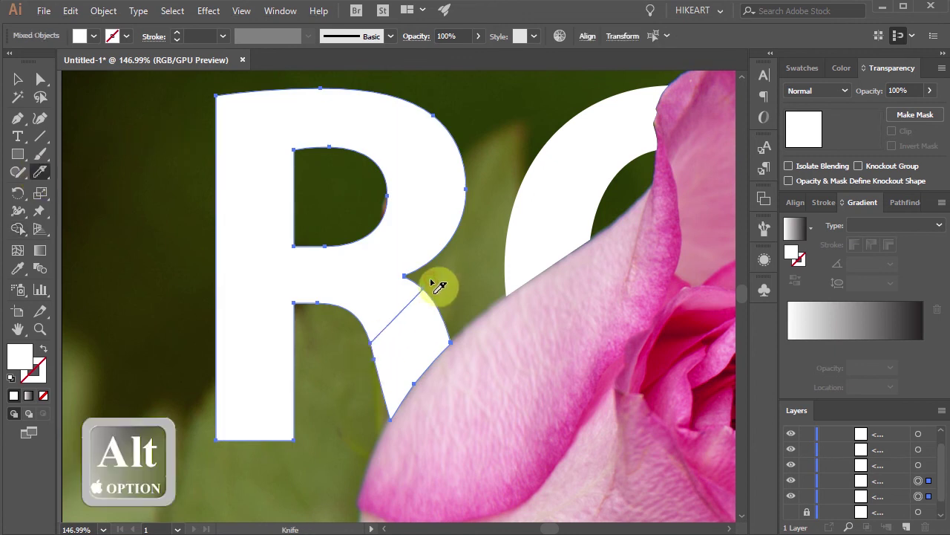
# Select the letter O and slice off its two ends next to the petals with straight Knife cuts.
pyautogui.press('space')
pyautogui.moveTo(580, 261); pyautogui.dragTo(388, 321)
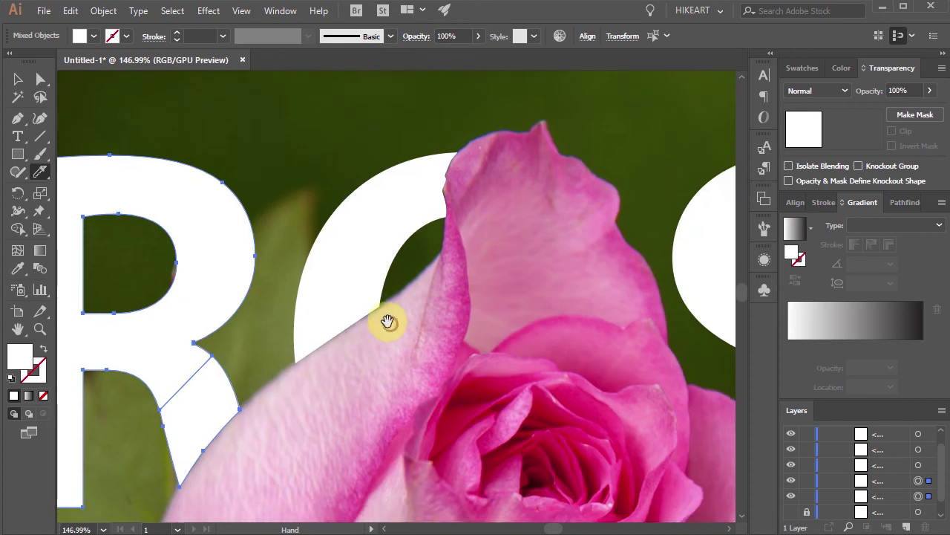
pyautogui.keyDown('ctrl'); pyautogui.click(364, 271); pyautogui.keyUp('ctrl')
pyautogui.moveTo(290, 302)
pyautogui.mouseDown()
pyautogui.moveTo(418, 243)
pyautogui.moveTo(409, 181)
pyautogui.moveTo(421, 152)
pyautogui.mouseUp()
# Select the letter S and cut off its lower end beside the petal with a straight Knife cut.
pyautogui.press('space')
pyautogui.moveTo(568, 383); pyautogui.dragTo(315, 243)
pyautogui.keyDown('ctrl'); pyautogui.click(566, 291); pyautogui.keyUp('ctrl')
pyautogui.moveTo(565, 277); pyautogui.dragTo(580, 390)
# Select the cut piece of the R's leg and fill it with a linear black-and-white gradient.
pyautogui.press('space')
pyautogui.moveTo(224, 301); pyautogui.dragTo(681, 300)
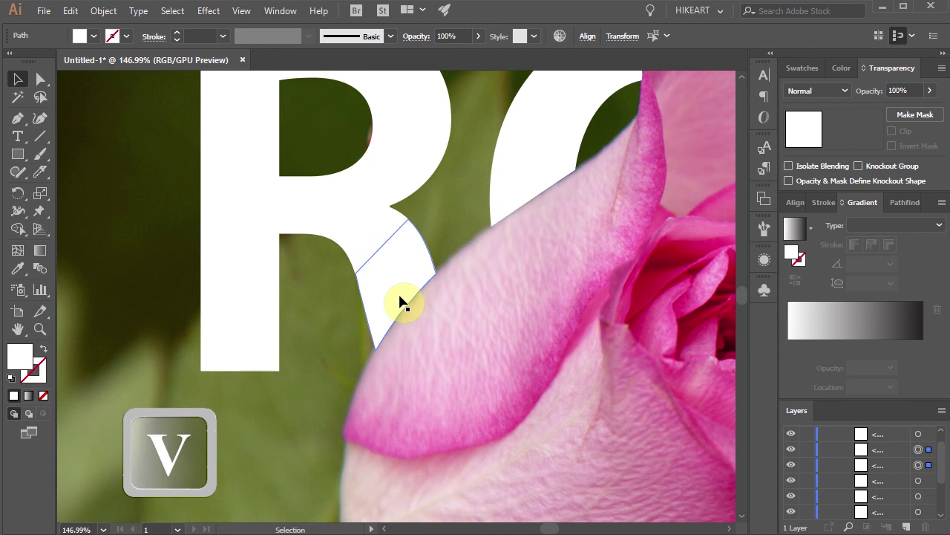
pyautogui.click(395, 286)
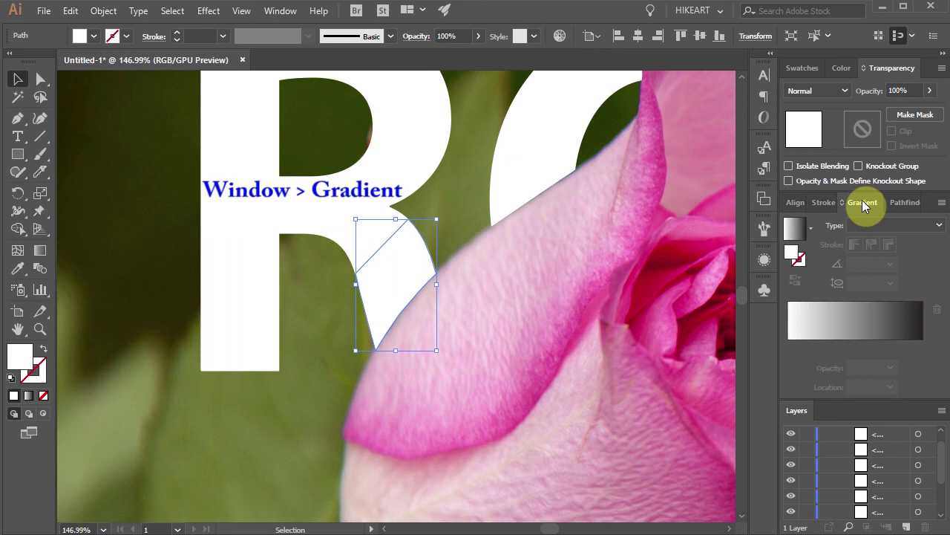
pyautogui.click(794, 230)
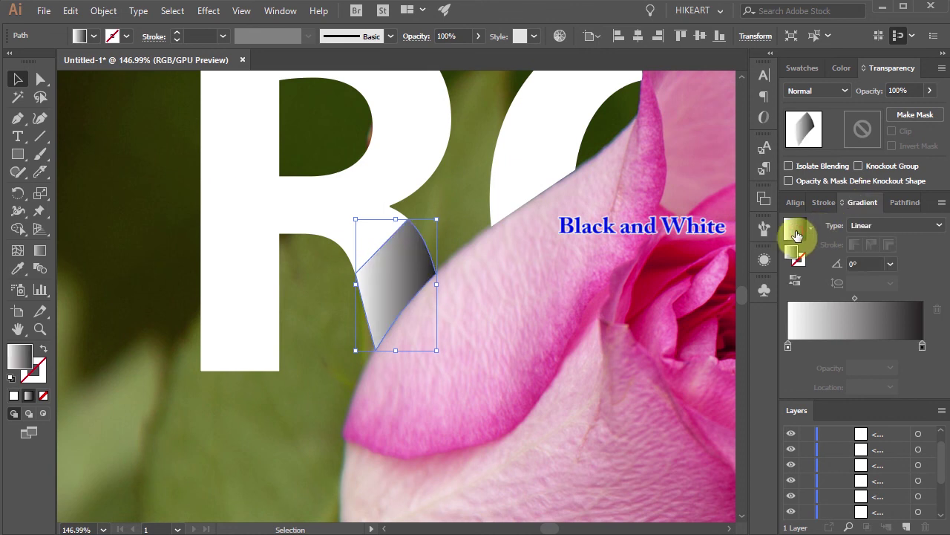
# Reverse the gradient and angle it about 134° with its dark end at the petal edge, then deselect the leg piece.
pyautogui.press('g')
pyautogui.moveTo(374, 260); pyautogui.dragTo(422, 323)
pyautogui.click(795, 283)
pyautogui.moveTo(398, 291); pyautogui.dragTo(417, 307)
pyautogui.moveTo(524, 300); pyautogui.dragTo(354, 360)
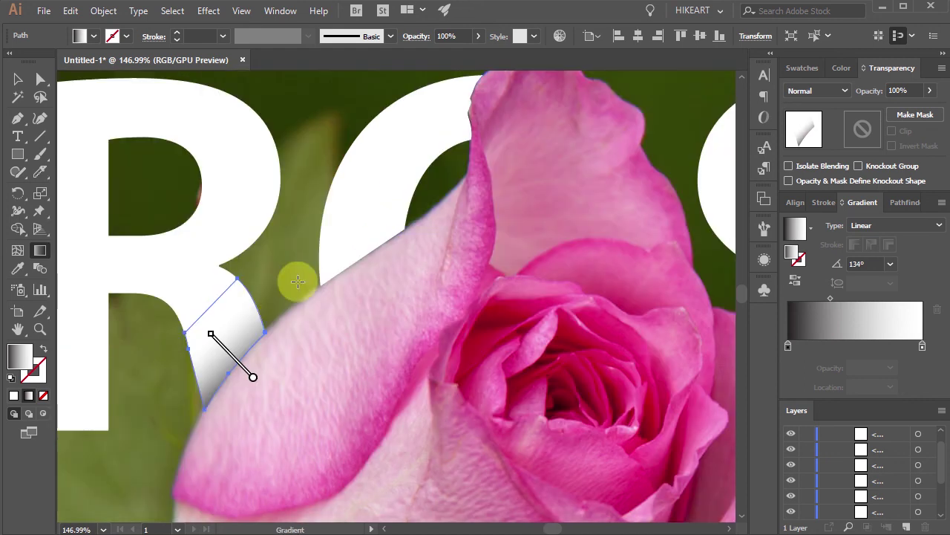
pyautogui.press('v')
pyautogui.click(280, 276)
# Copy the leg piece's gradient with the Eyedropper onto the two cut pieces of the O and the cut end of the S.
pyautogui.click(229, 336)
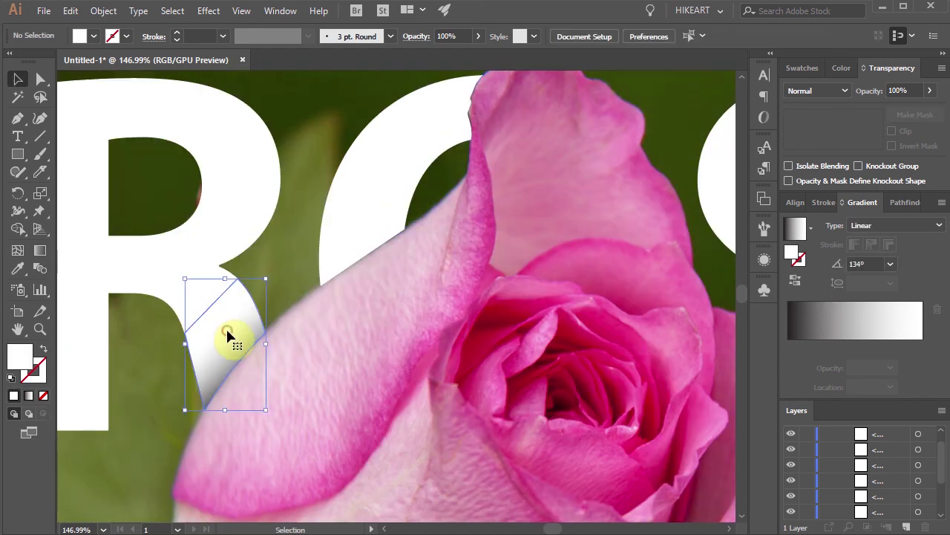
pyautogui.press('i')
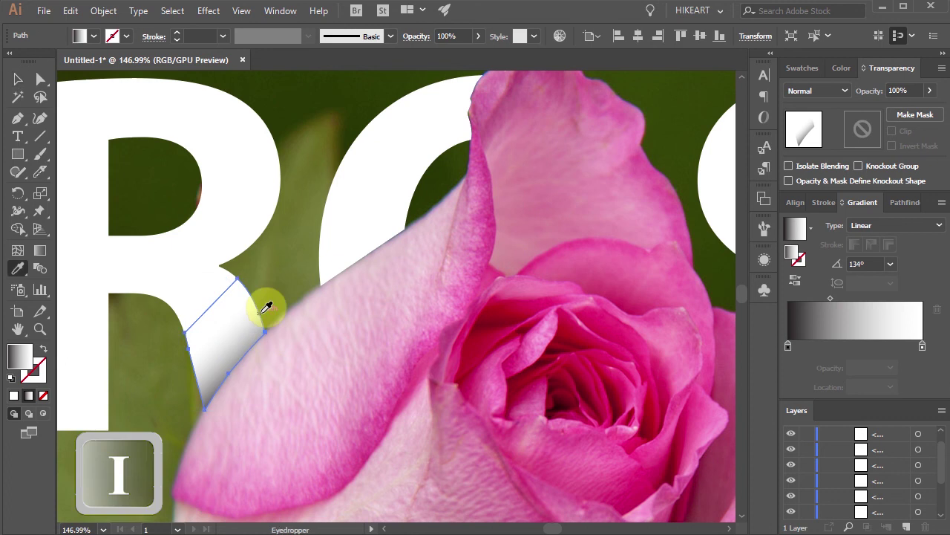
pyautogui.click(226, 336)
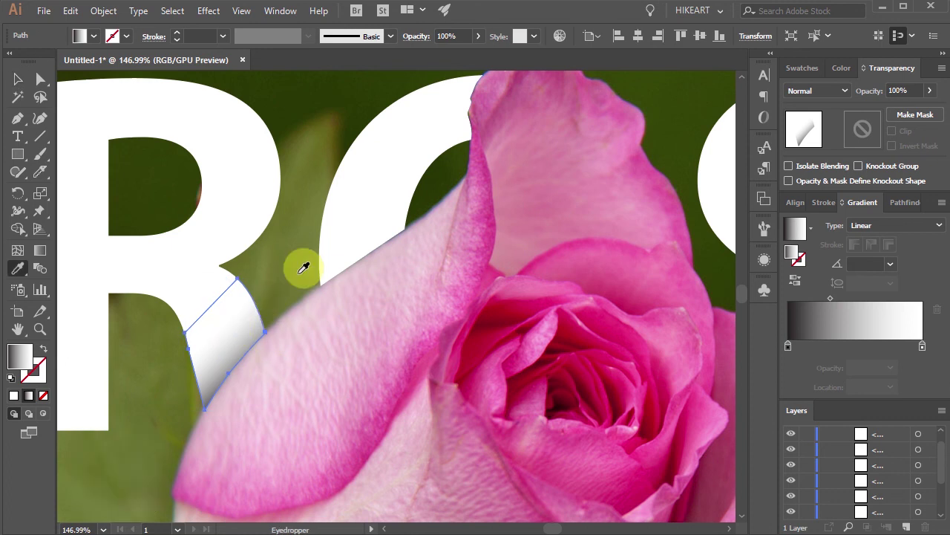
pyautogui.press('alt')
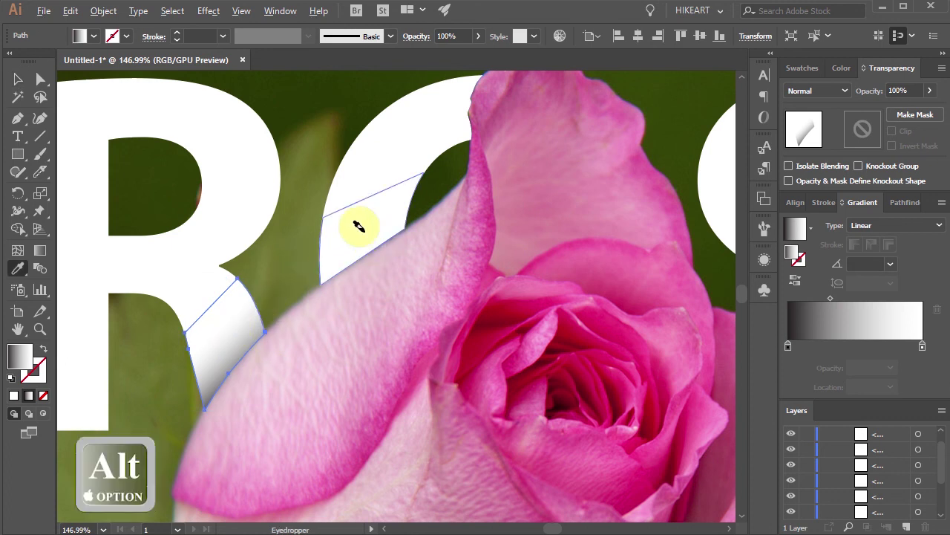
pyautogui.keyDown('alt'); pyautogui.click(359, 227); pyautogui.keyUp('alt')
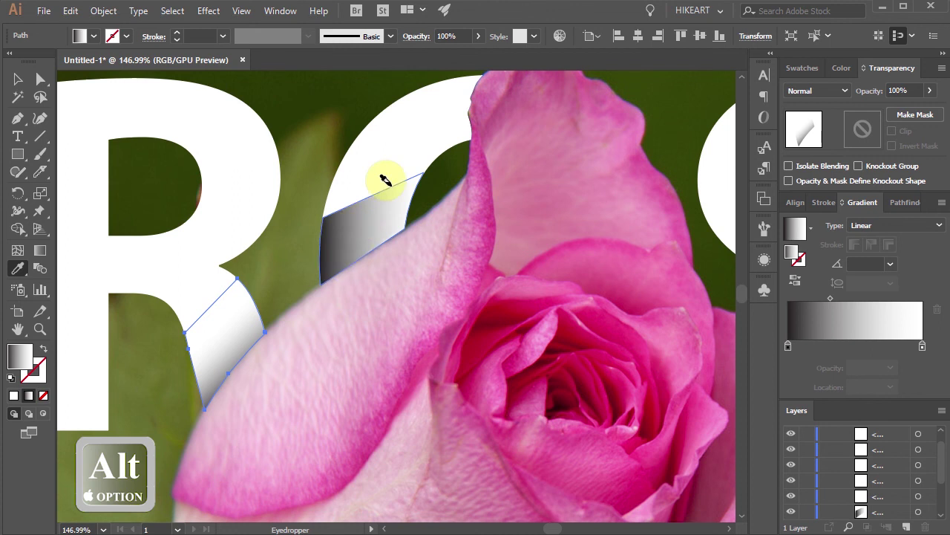
pyautogui.keyDown('alt'); pyautogui.click(456, 107); pyautogui.keyUp('alt')
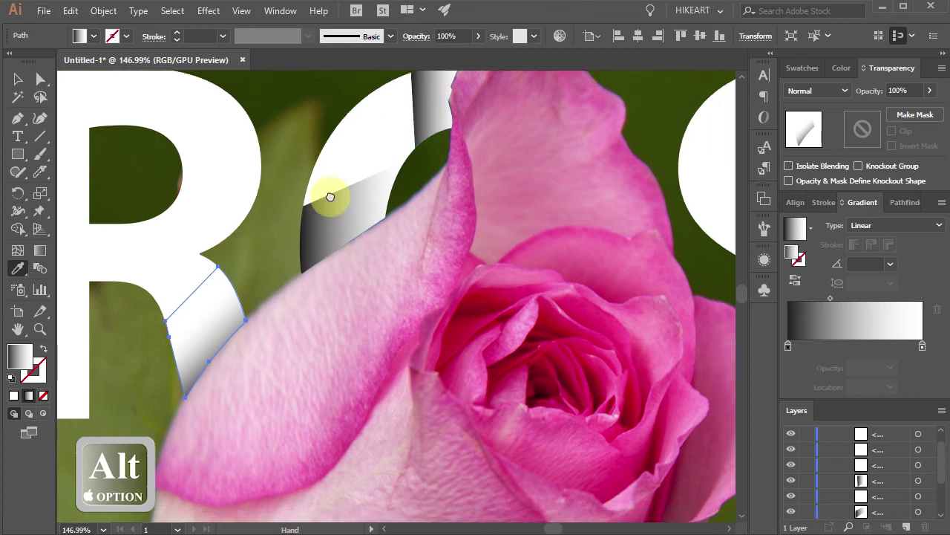
pyautogui.keyDown('alt'); pyautogui.click(587, 261); pyautogui.keyUp('alt')
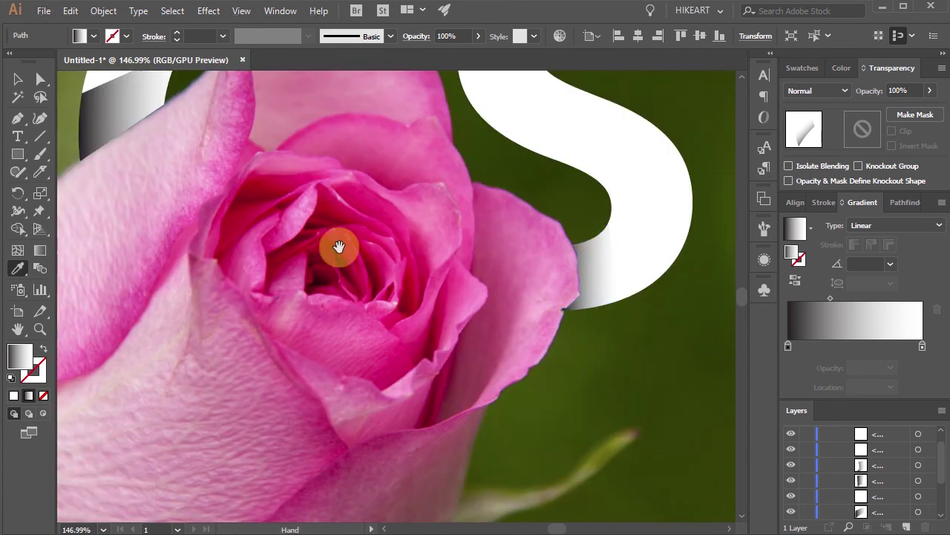